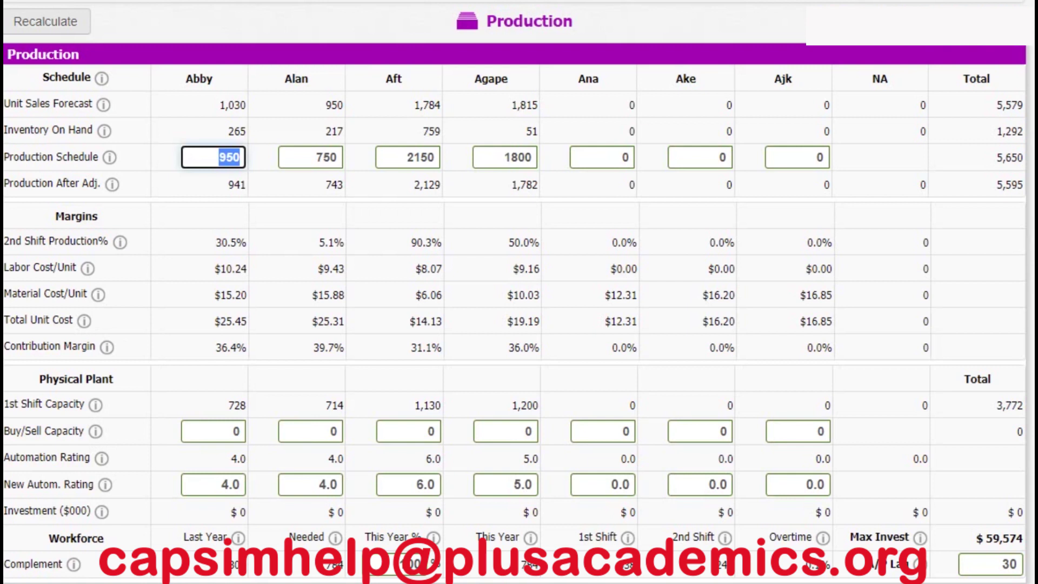
- Set the Production Schedule to 850 for Alan, 1250 for Aft and 1900 for Agape
key("Tab")
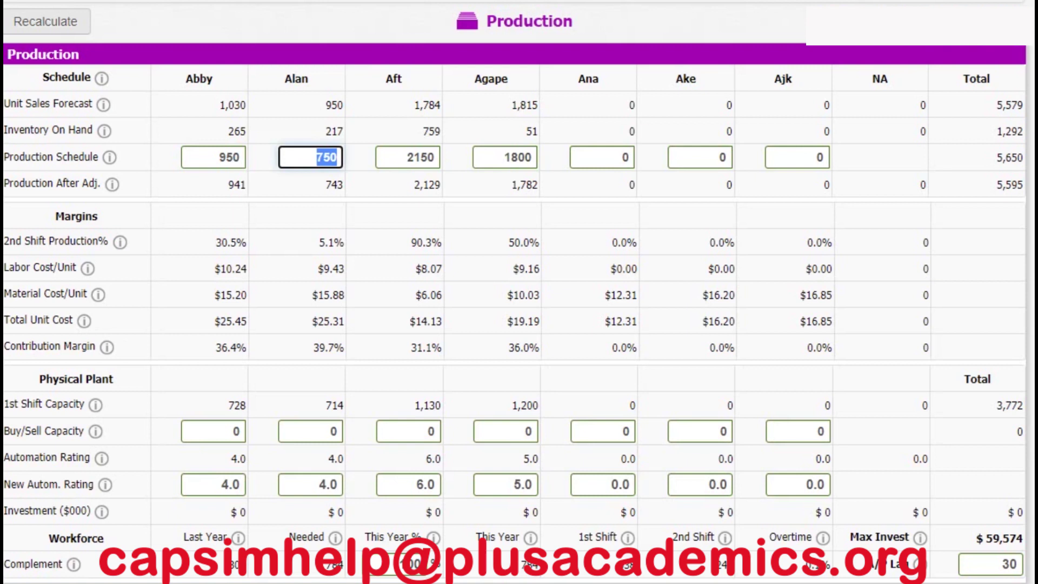
type("850")
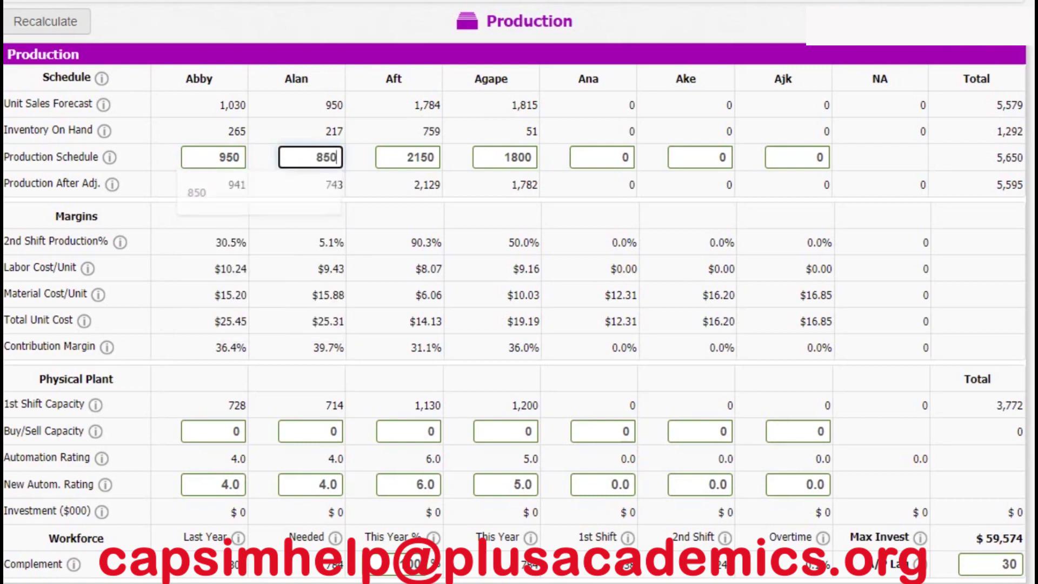
key("Tab")
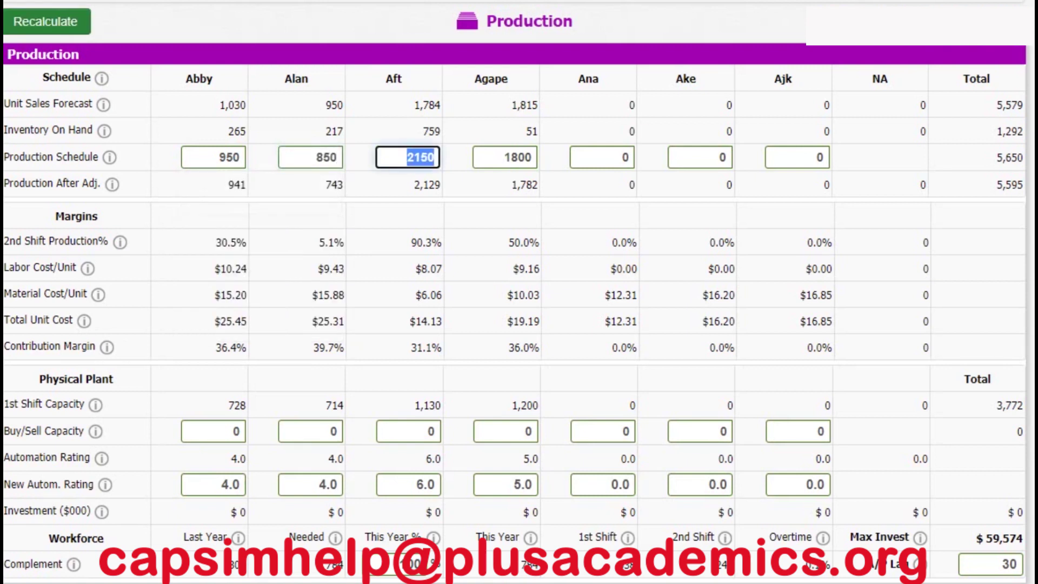
type("12")
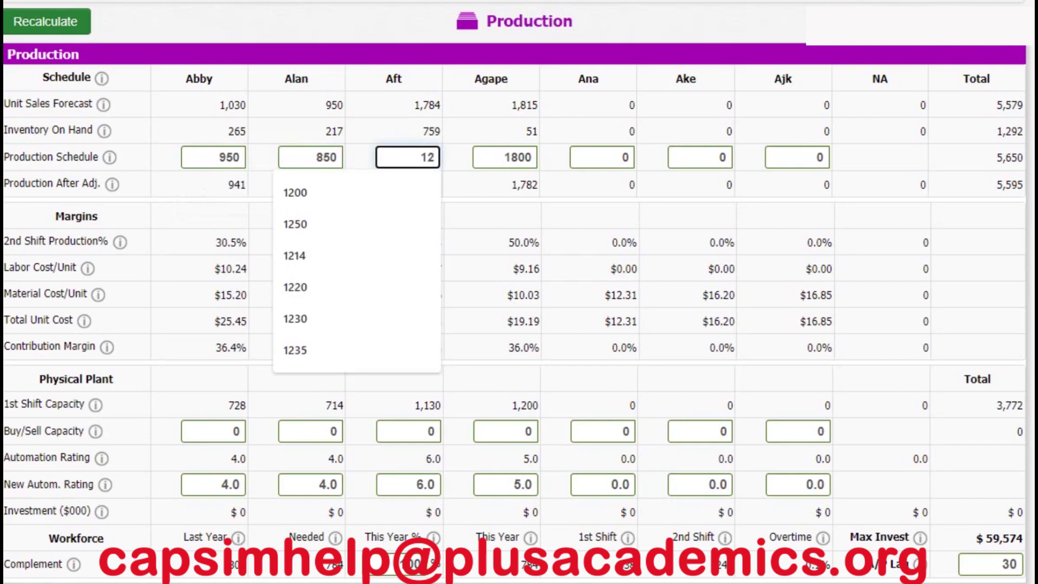
type("50")
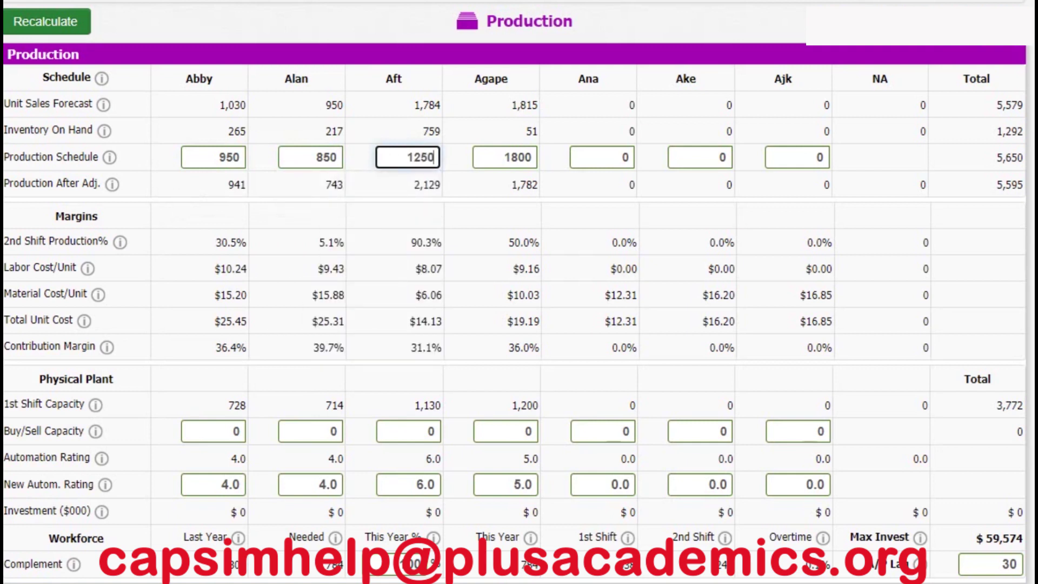
key("Tab")
type("1900")
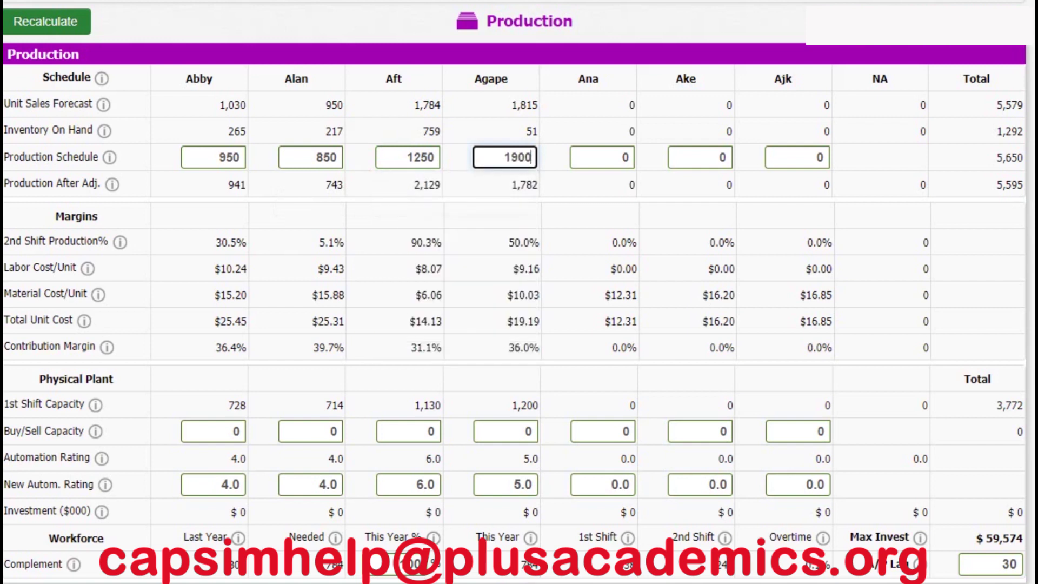
- Buy 300 units of capacity each for the new products Ana, Ake and Ajk
left_click(622, 431)
type("300")
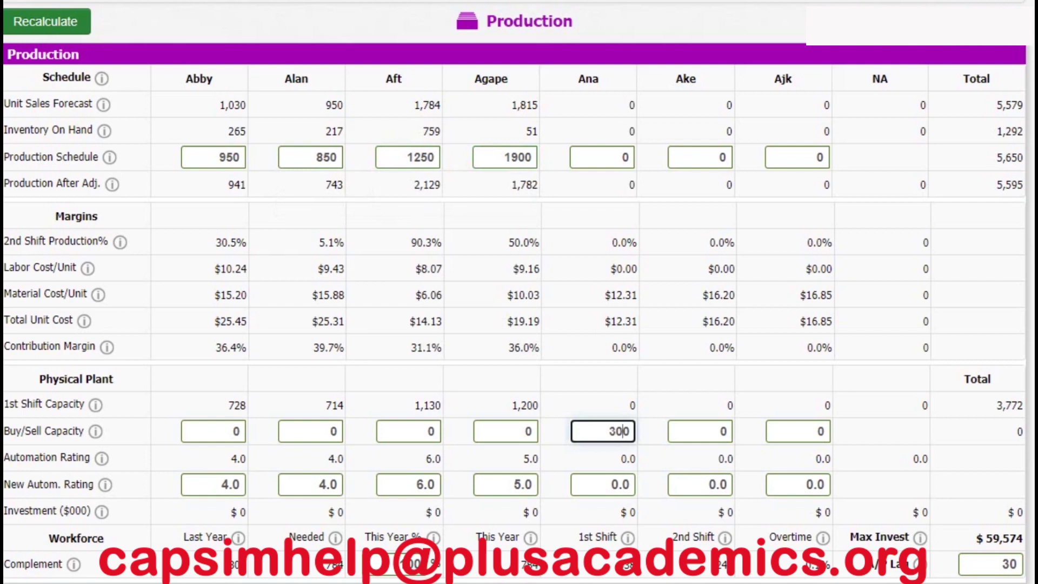
left_click(719, 431)
type("300")
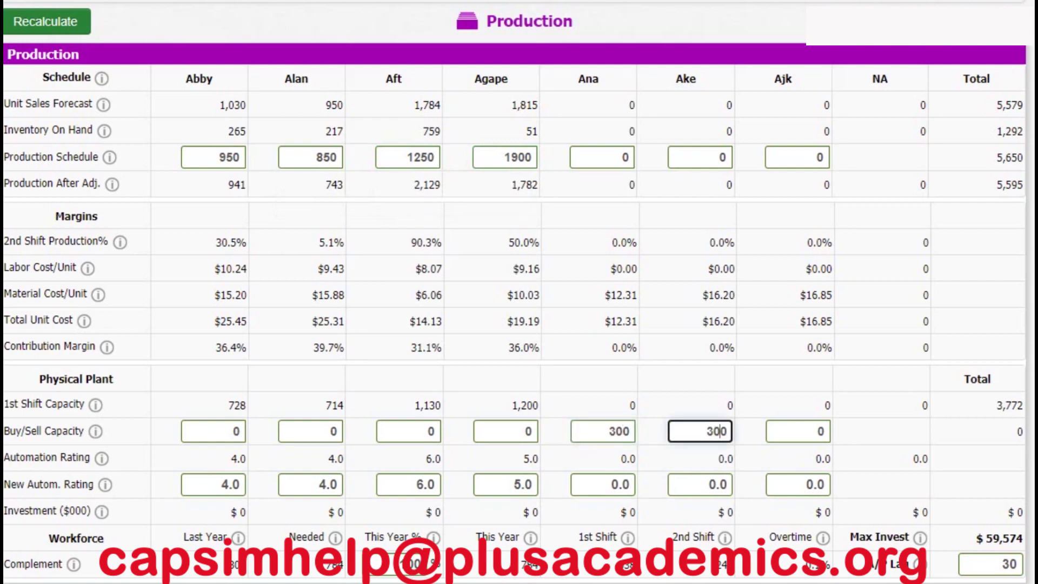
left_click(817, 431)
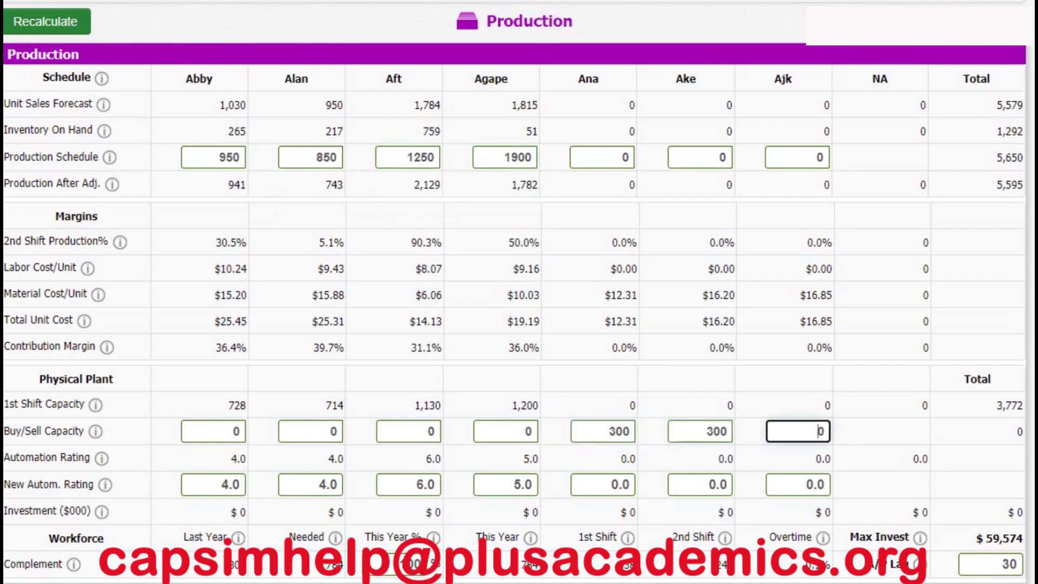
type("300")
- Set the new automation rating to 4.0 for Ajk, Ake and Ana
left_click(805, 484)
key("Delete")
type("4")
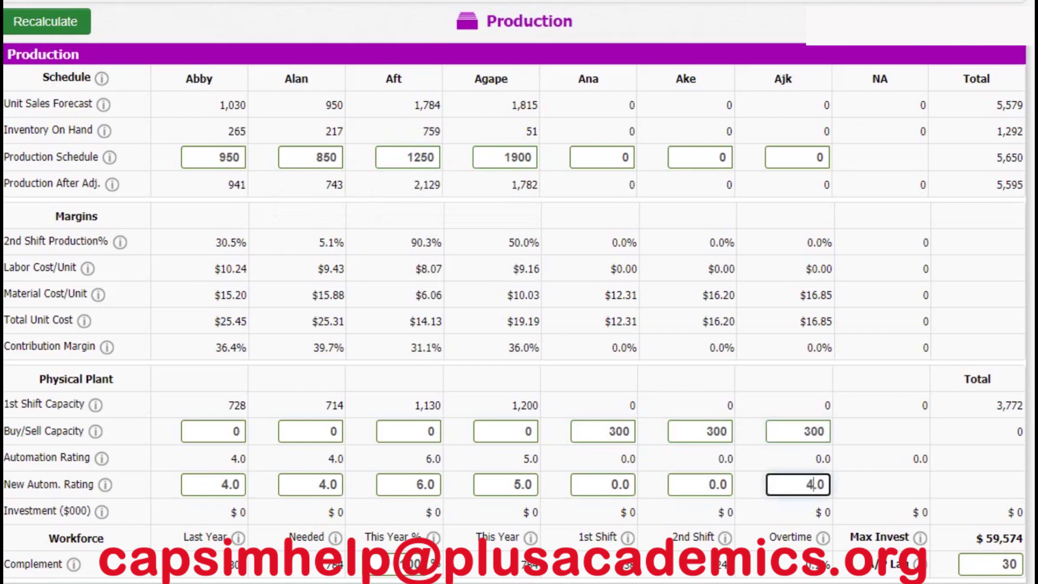
left_click(713, 484)
key("BackSpace")
type("4")
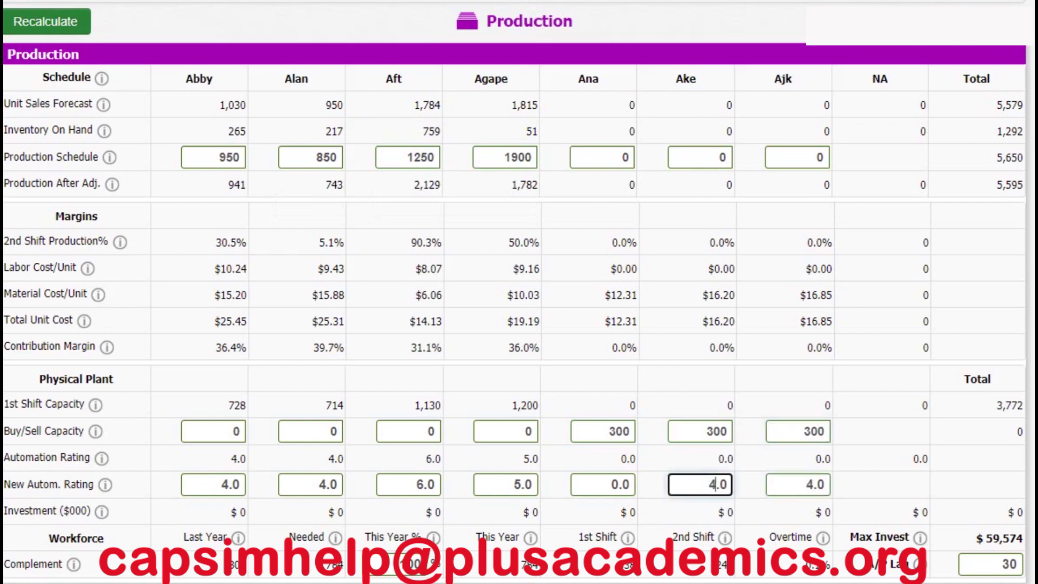
left_click(619, 484)
key("BackSpace")
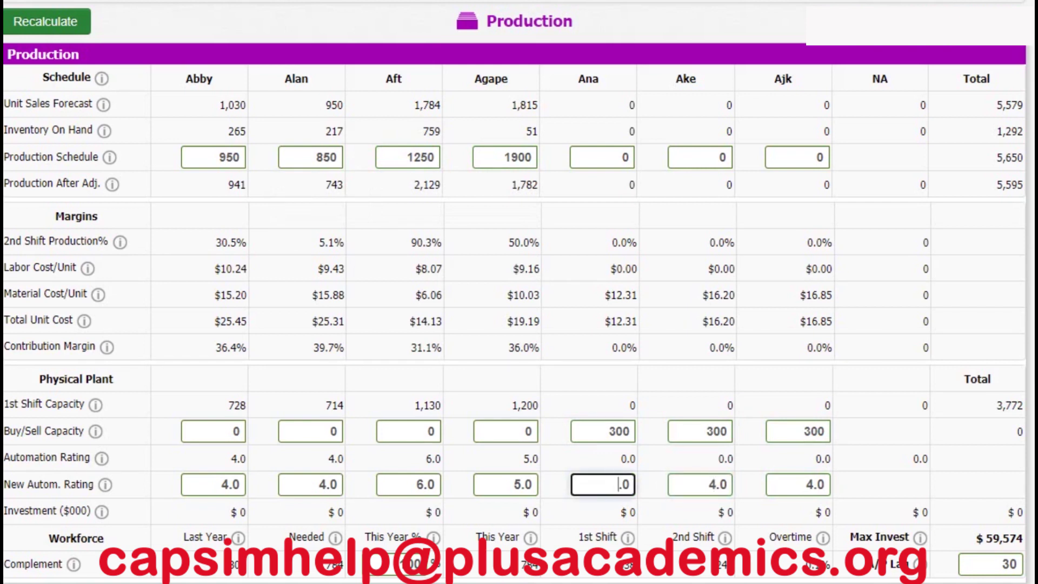
type("4")
- Set the new automation rating to 8.5 for Aft and 7.0 for Agape, and recalculate the production figures
left_click(425, 484)
key("BackSpace")
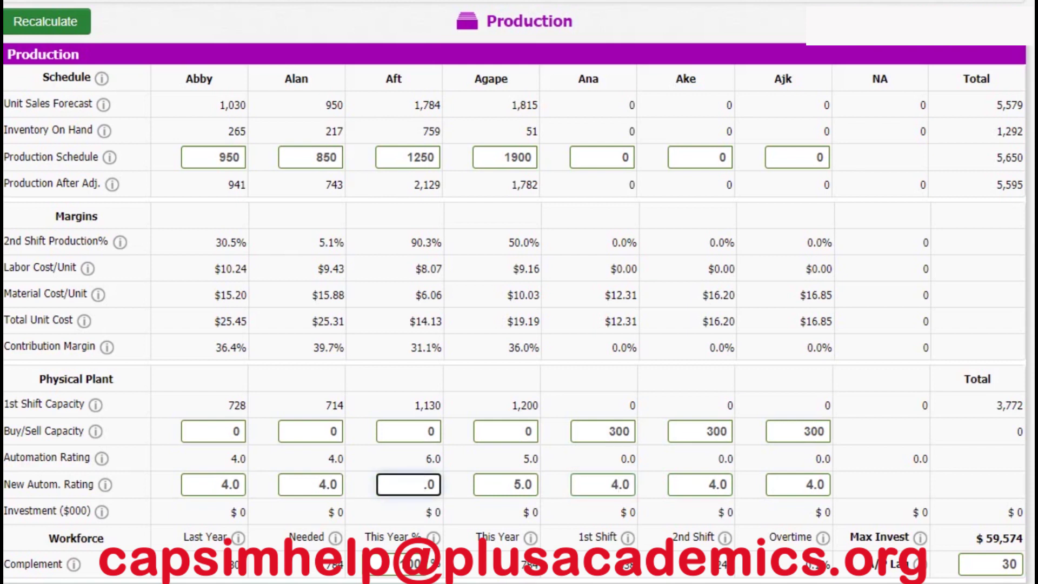
type("8.5")
key("Delete")
key("Delete")
key("Tab")
type("7")
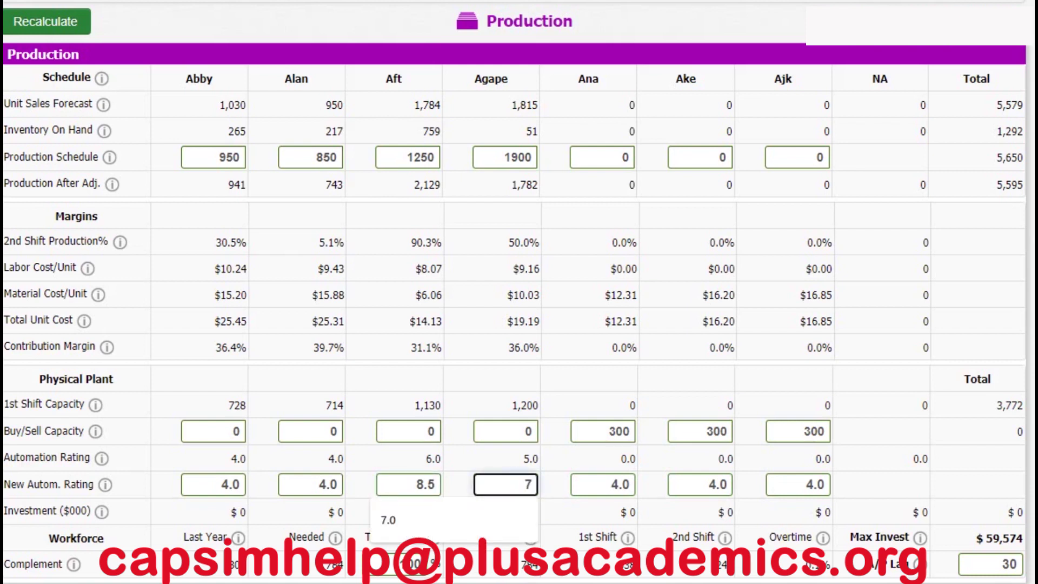
left_click(428, 430)
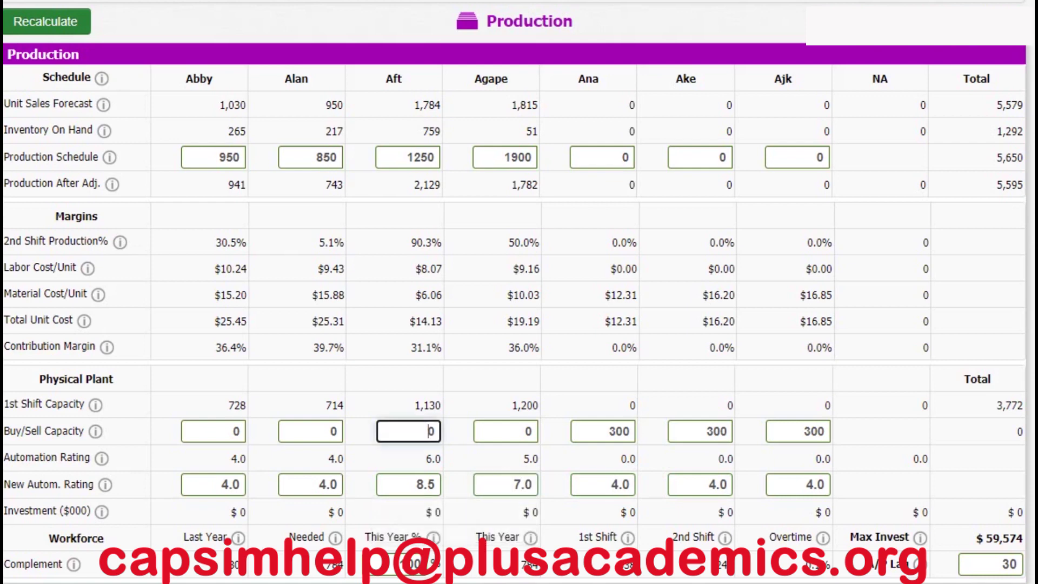
left_click(46, 22)
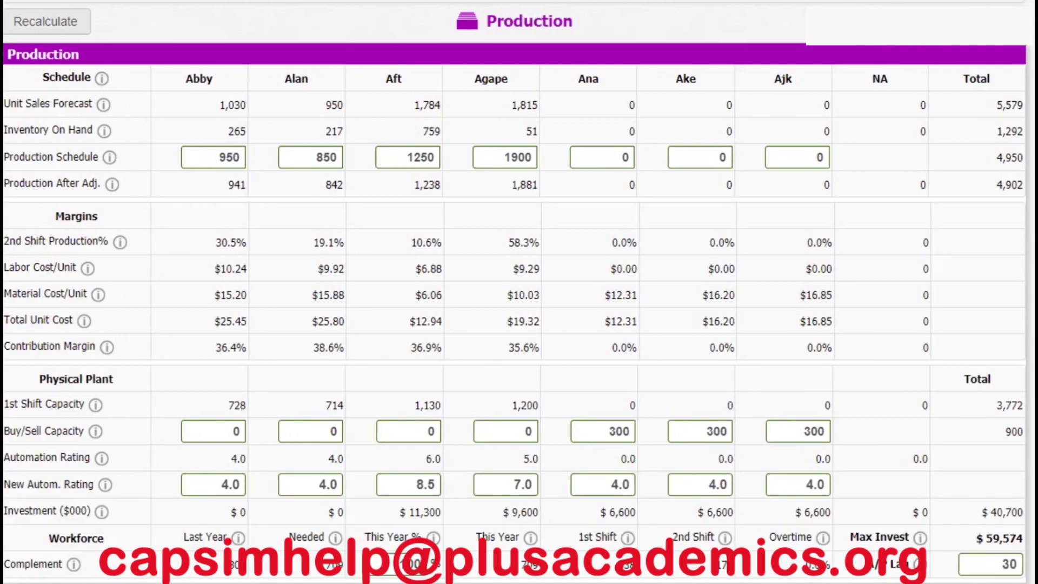
- Set the Buy/Sell Capacity to 150 for Agape and 100 for Aft
left_click(525, 430)
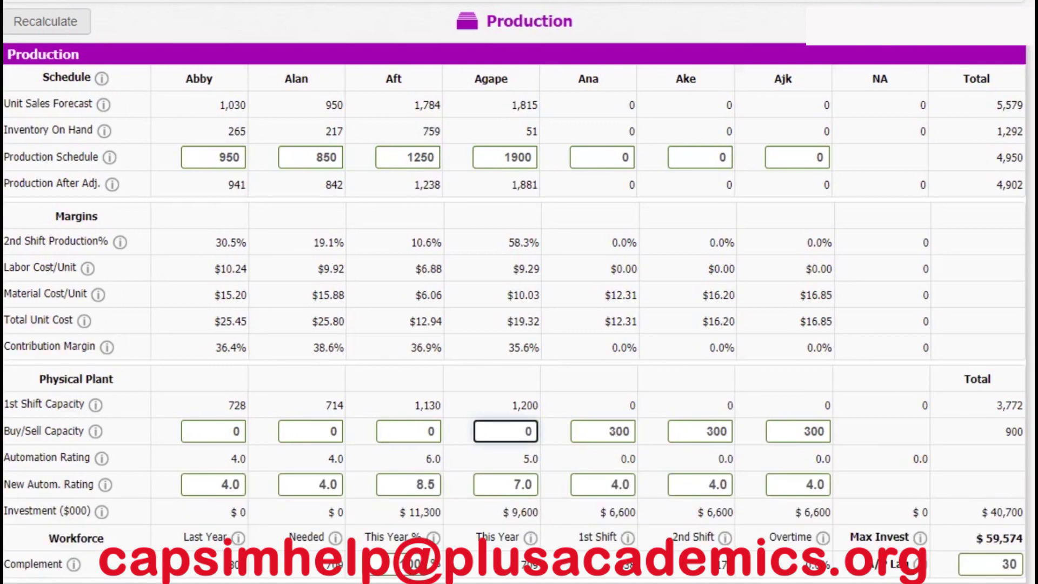
type("15")
left_click(428, 430)
type("1000")
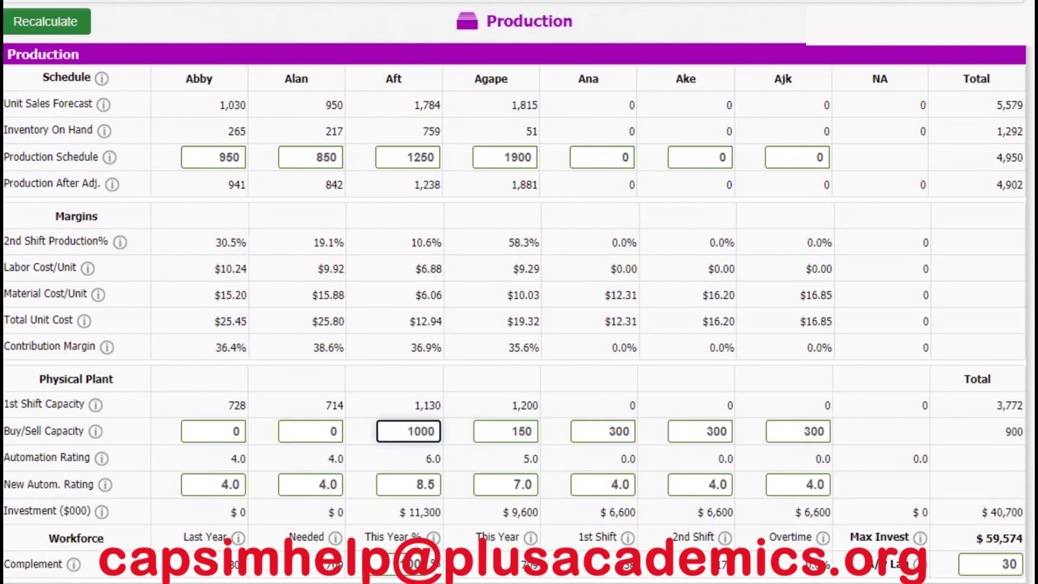
key("BackSpace")
- Raise the new automation rating to 5.0 for Alan and Abby, and recalculate the production figures
left_click(329, 484)
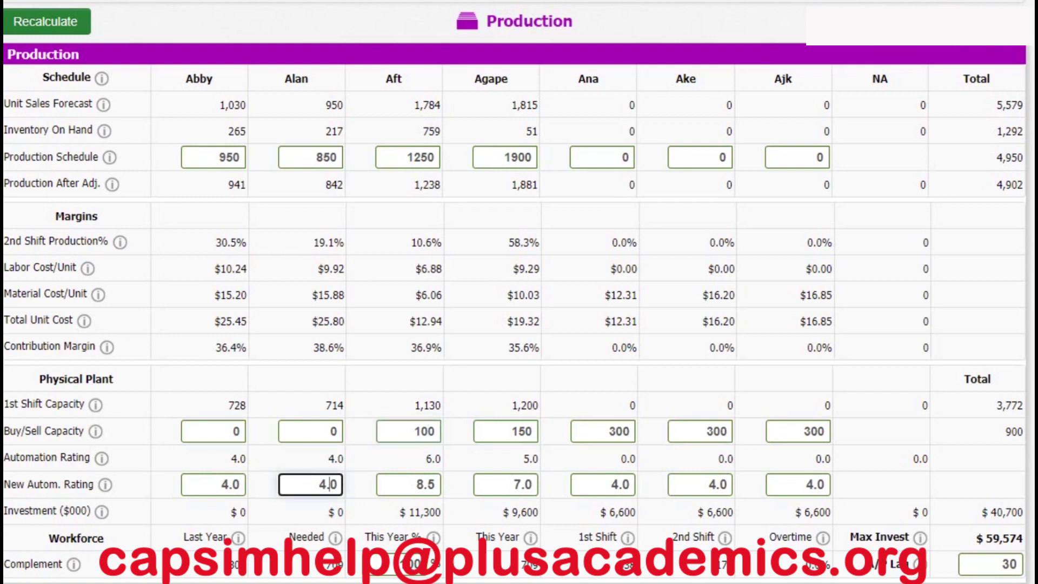
key("BackSpace")
key("BackSpace")
type("5.")
left_click(227, 485)
key("BackSpace")
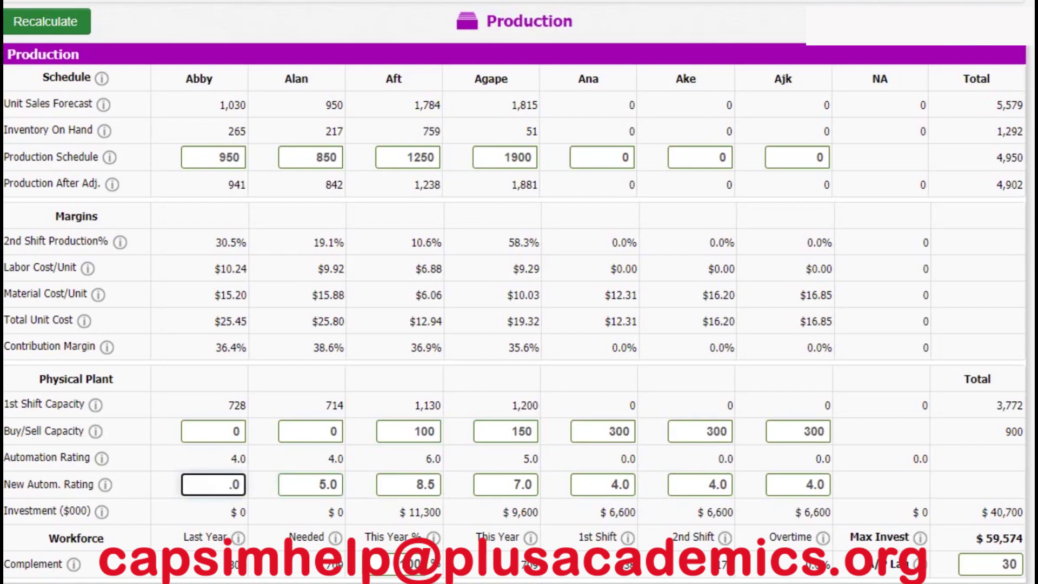
type("5")
left_click(46, 22)
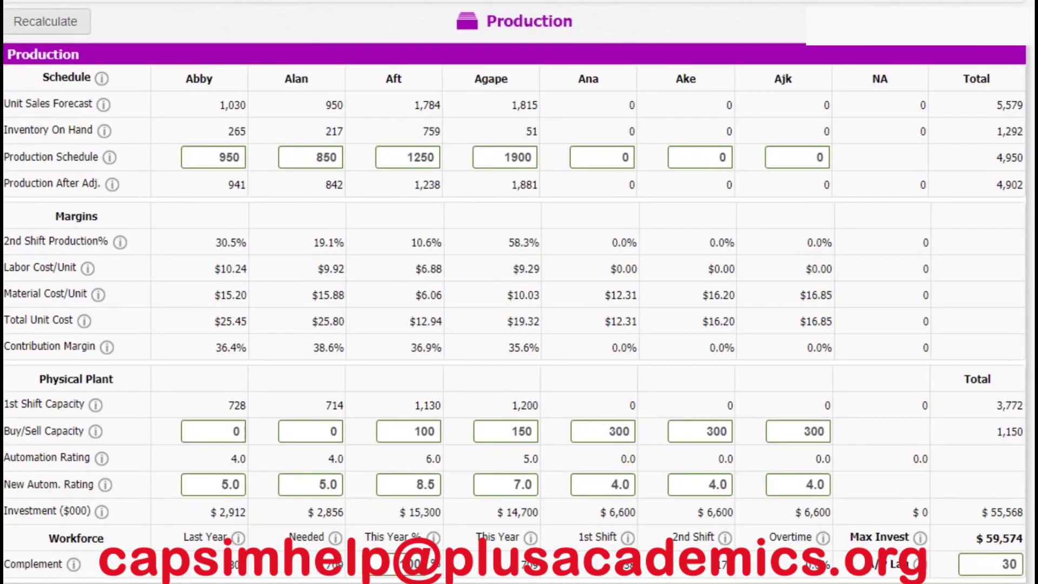
- Set Aft's Buy/Sell Capacity to 135 and recalculate the plant investment
left_click(428, 431)
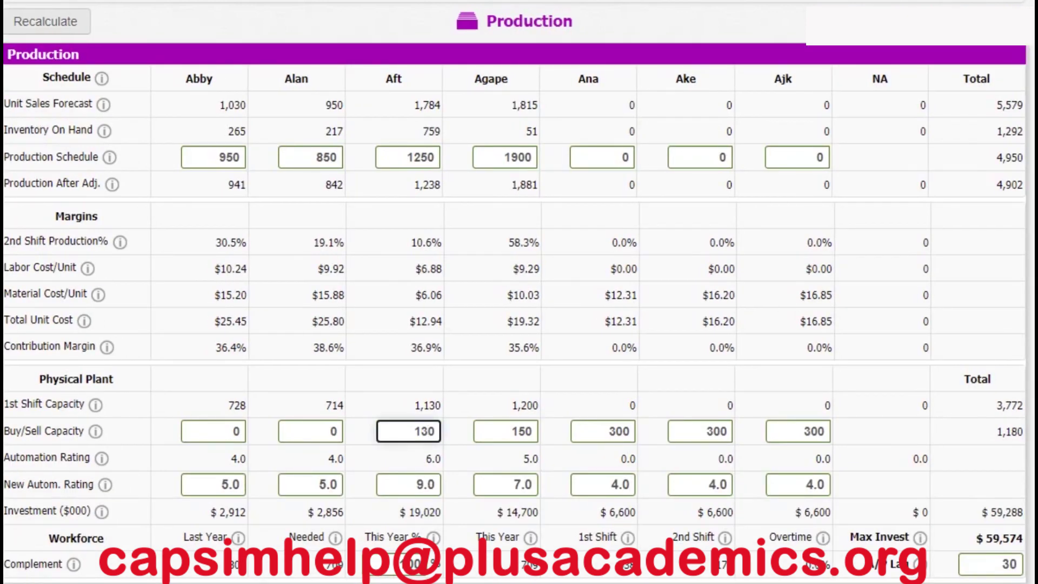
key("BackSpace")
type("35")
key("Delete")
left_click(46, 21)
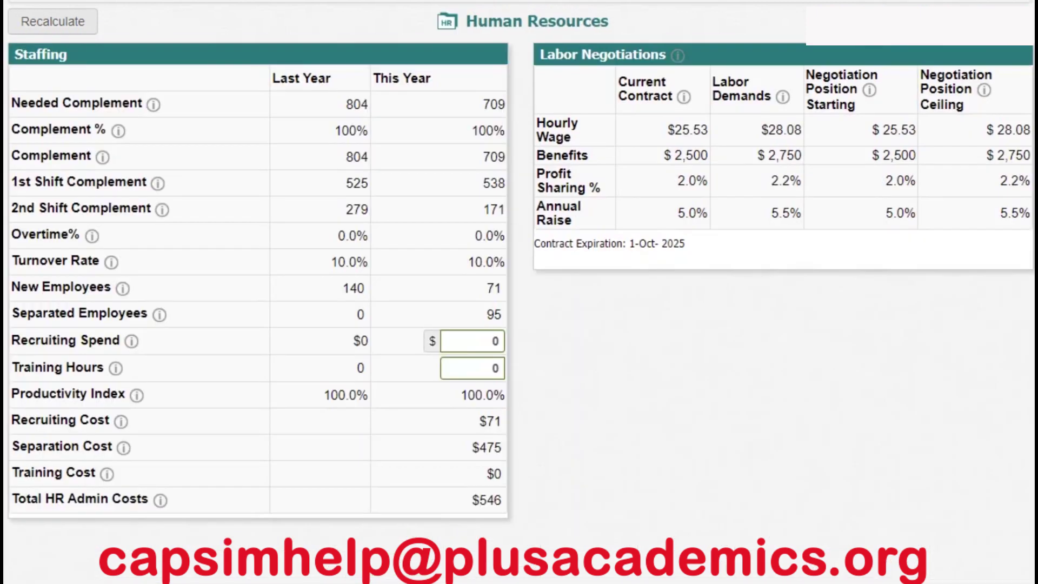
- Set the Human Resources recruiting spend to $5000 and the training hours to 80
left_click(492, 341)
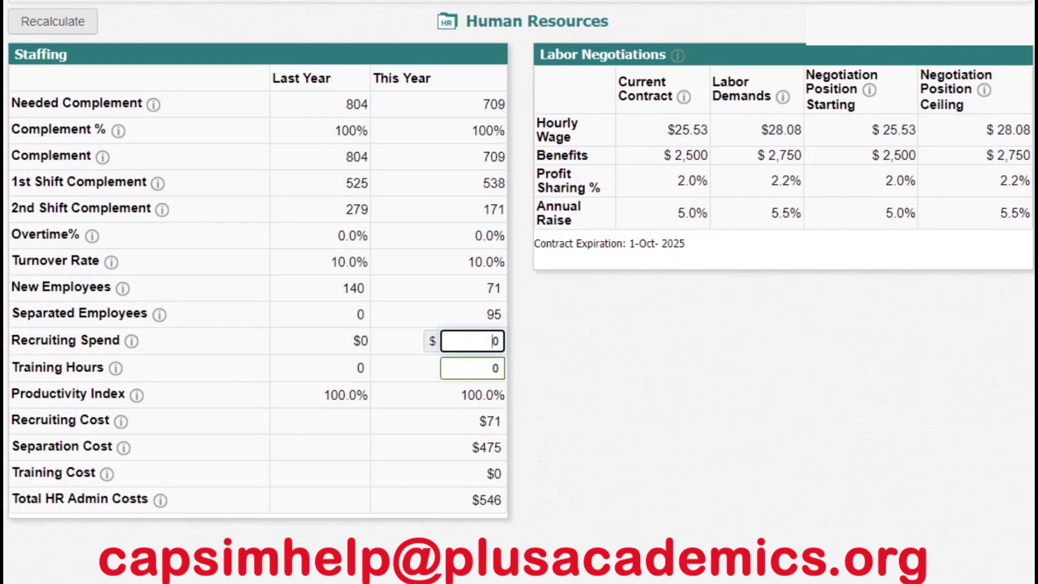
type("5000")
left_click(491, 367)
type("8")
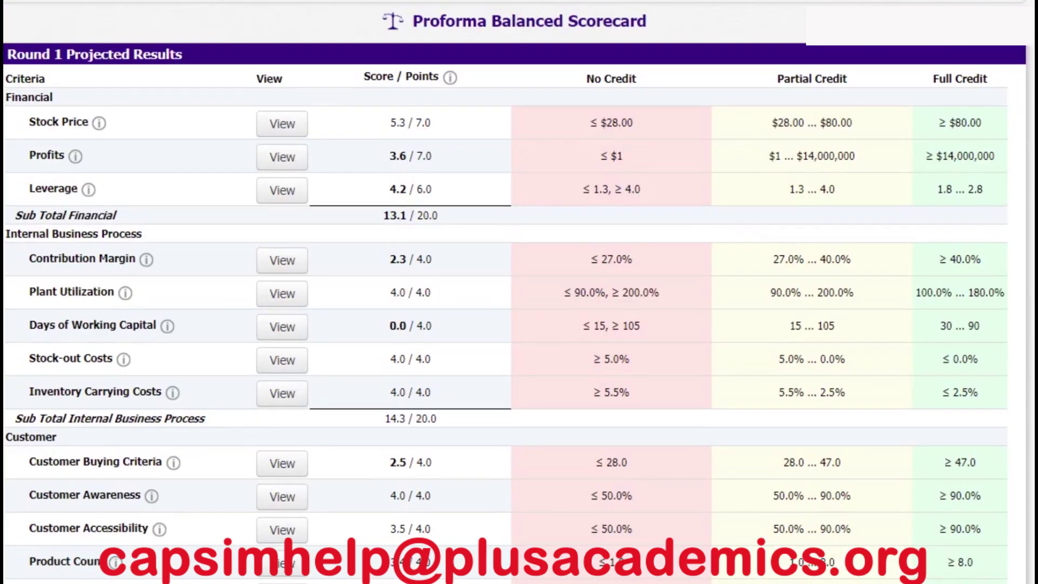
- Check the Days of Working Capital criterion on the scorecard and set Issue Long Term Debt ($000) to 14722 in Finance
left_click_drag(174, 325, 23, 325)
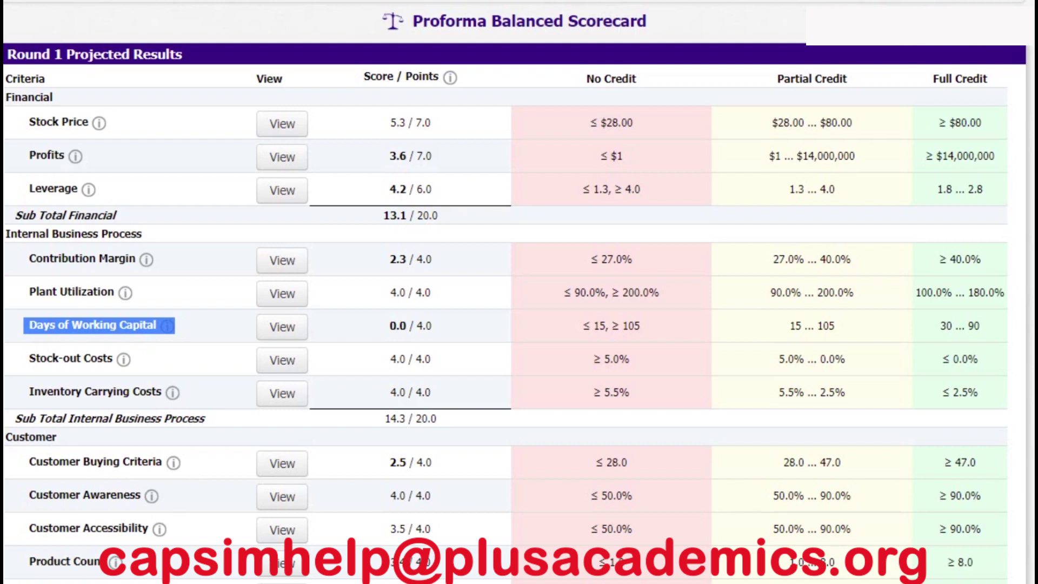
left_click(330, 2)
left_click(375, 89)
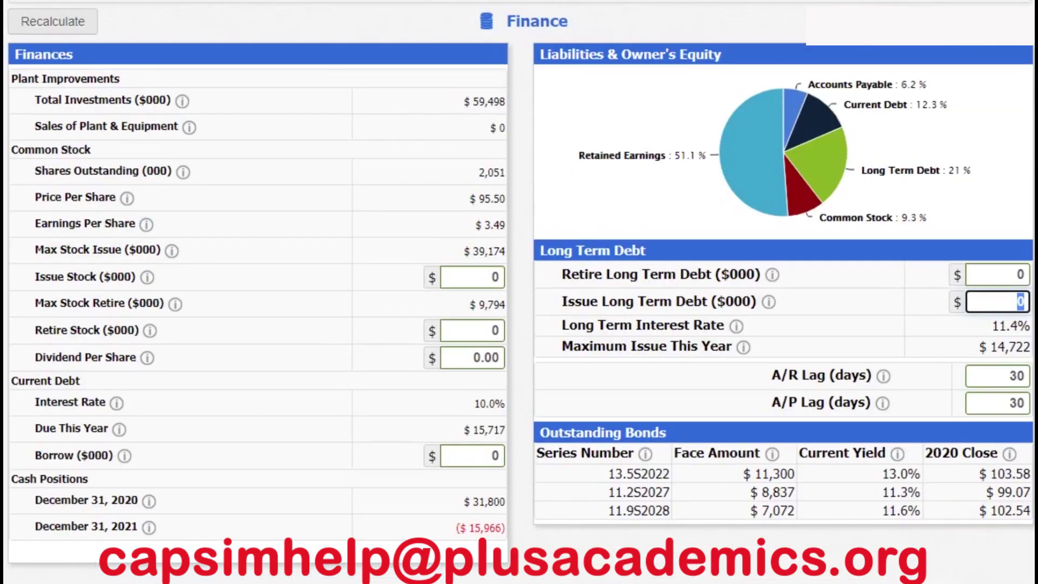
type("14")
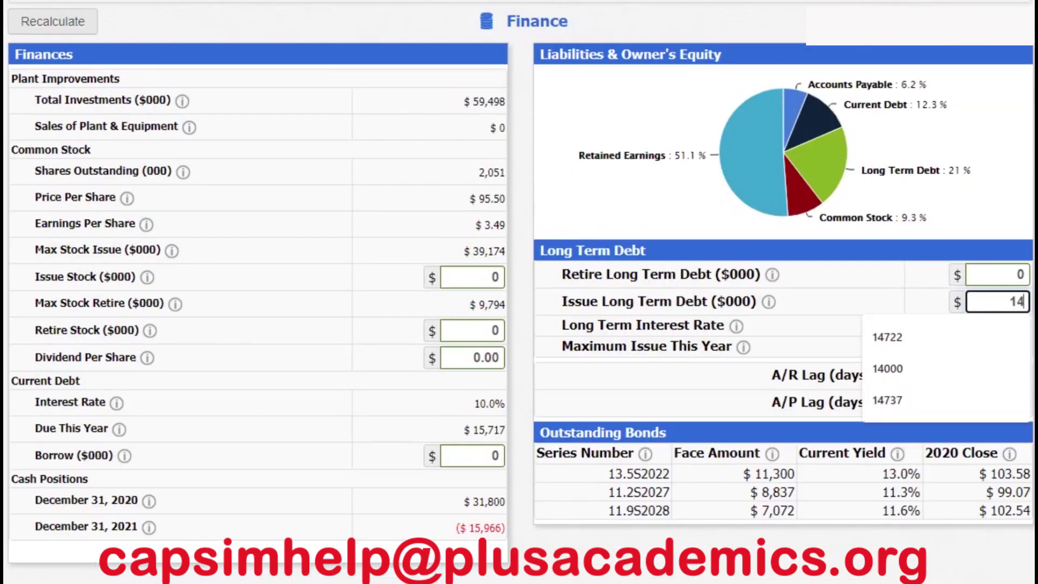
type("722")
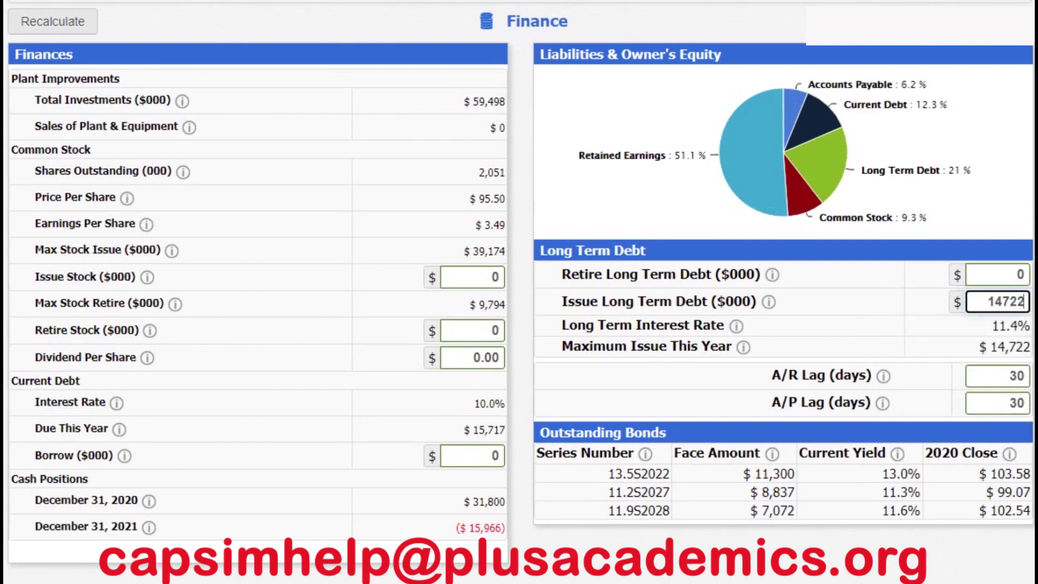
- Set the current debt Borrow ($000) amount to 10000 and recalculate the finances
left_click(491, 455)
type("10000")
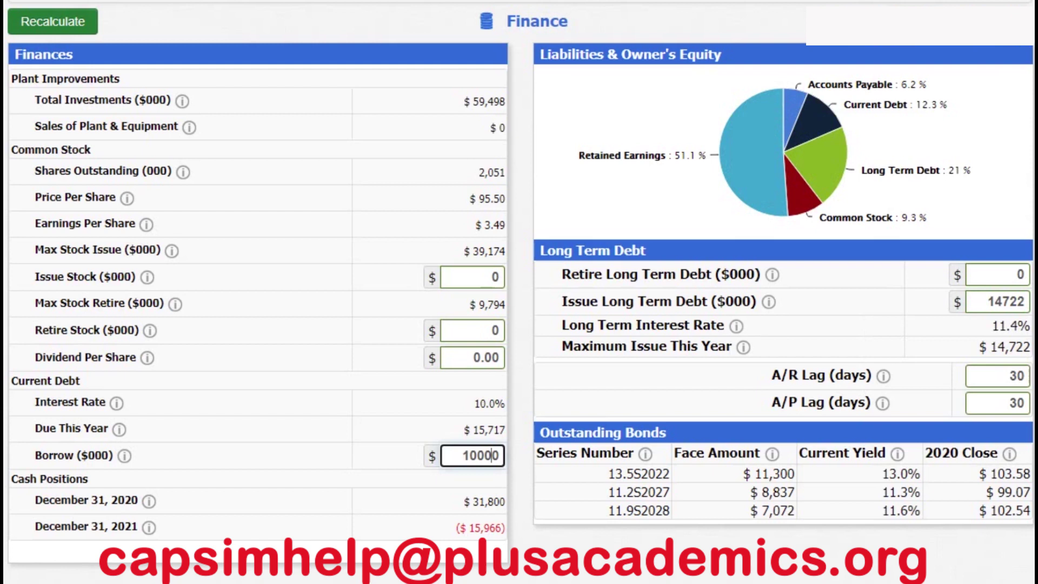
left_click(52, 21)
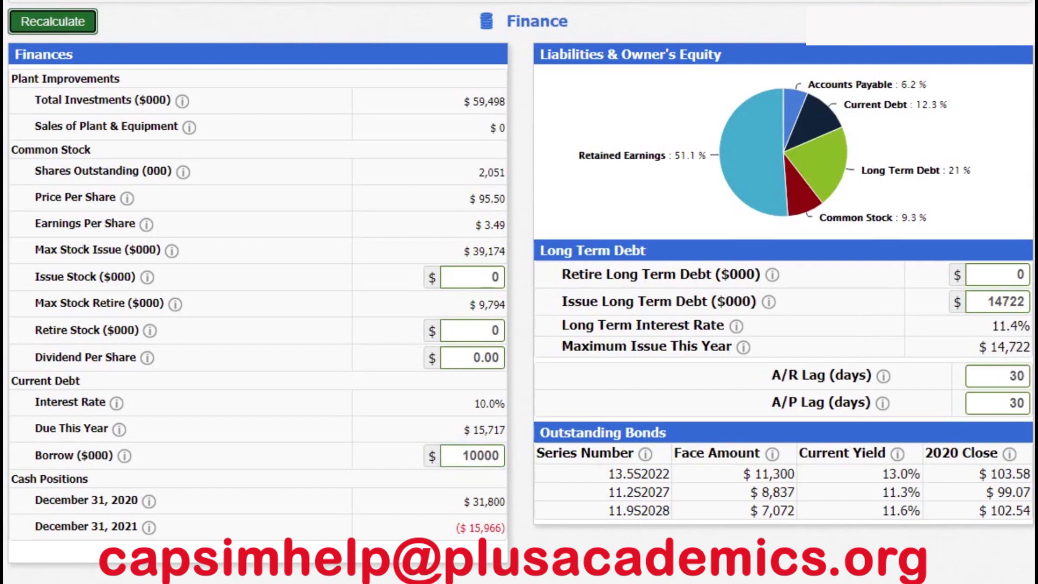
key("Return")
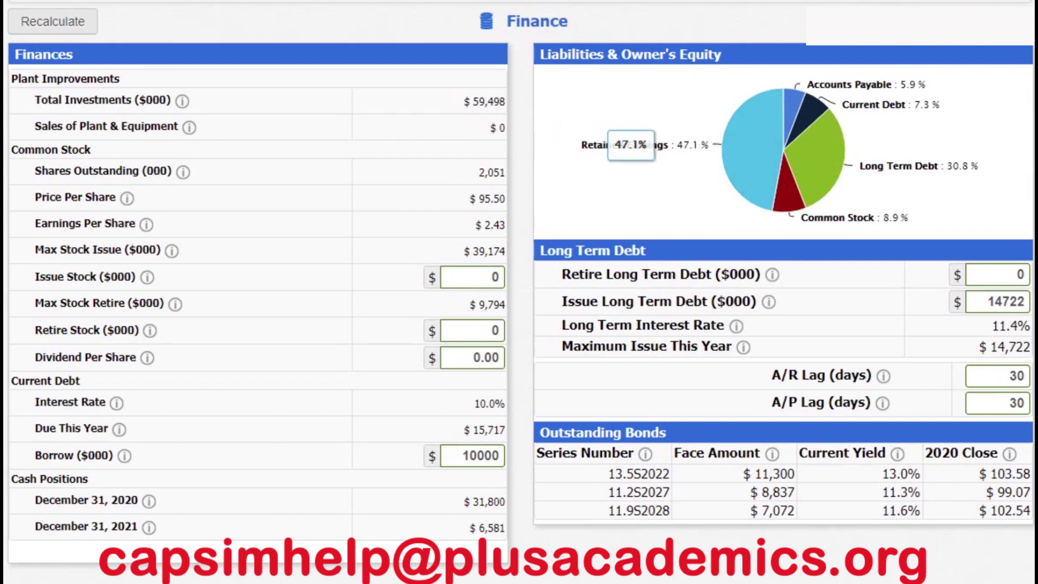
- Examine the liabilities and equity chart and review the Proforma Balanced Scorecard scores from Financial through Learning and Growth
mouse_move(790, 198)
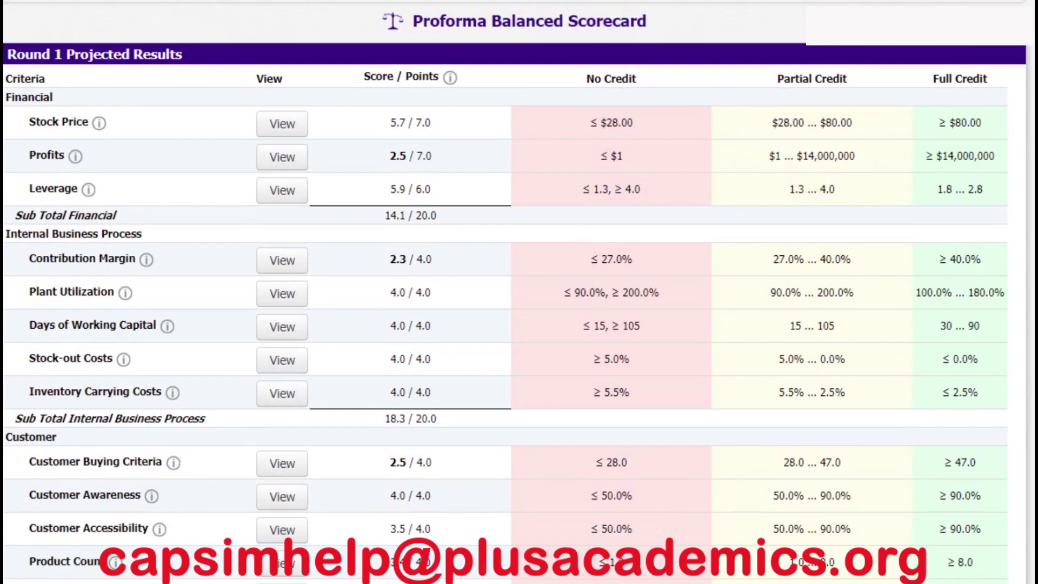
scroll(514, 292, "down", 8)
scroll(519, 292, "down", 8)
scroll(505, 292, "down", 8)
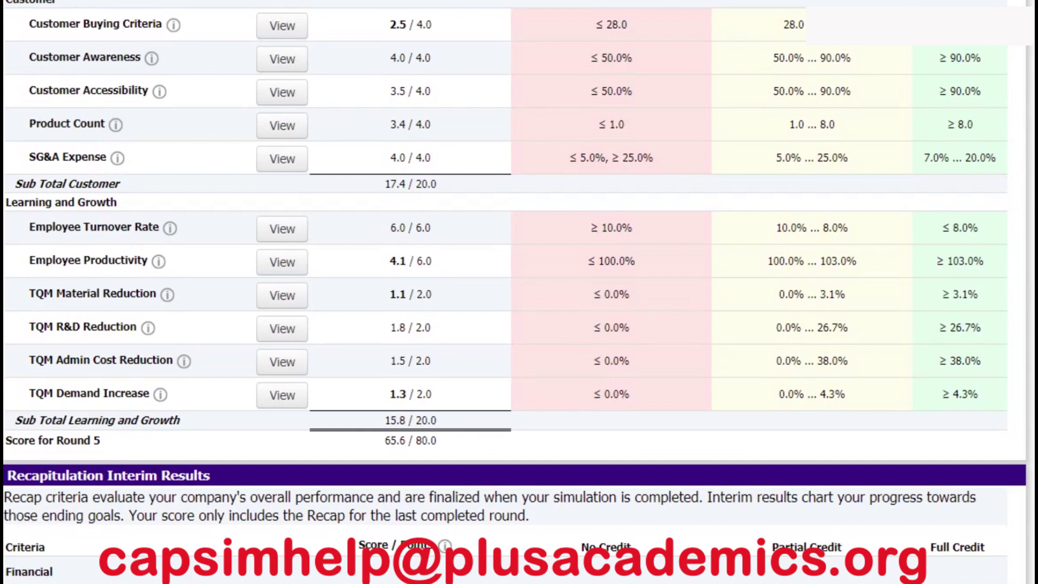
scroll(515, 292, "up", 8)
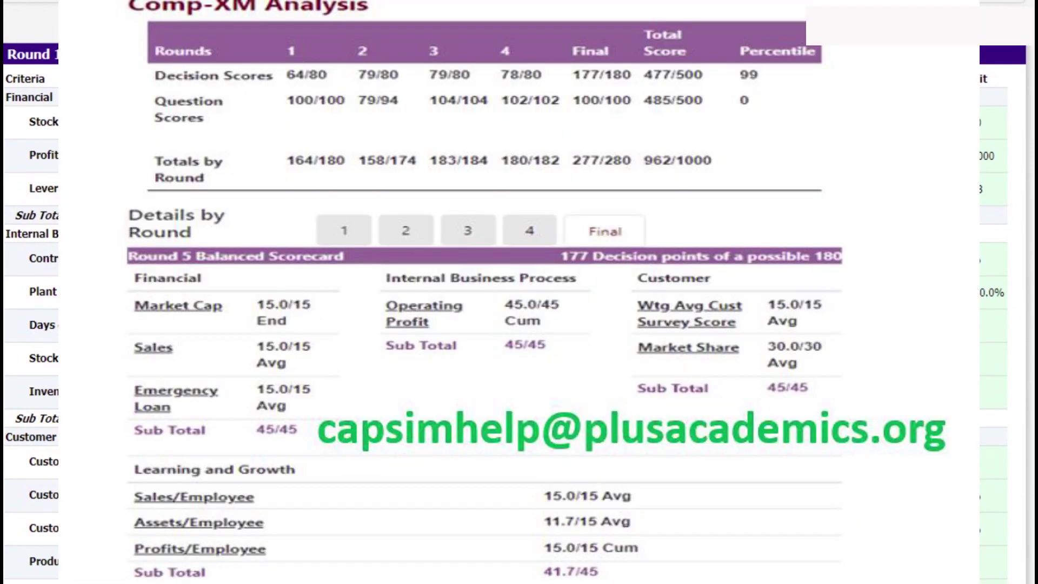
scroll(515, 292, "down", 8)
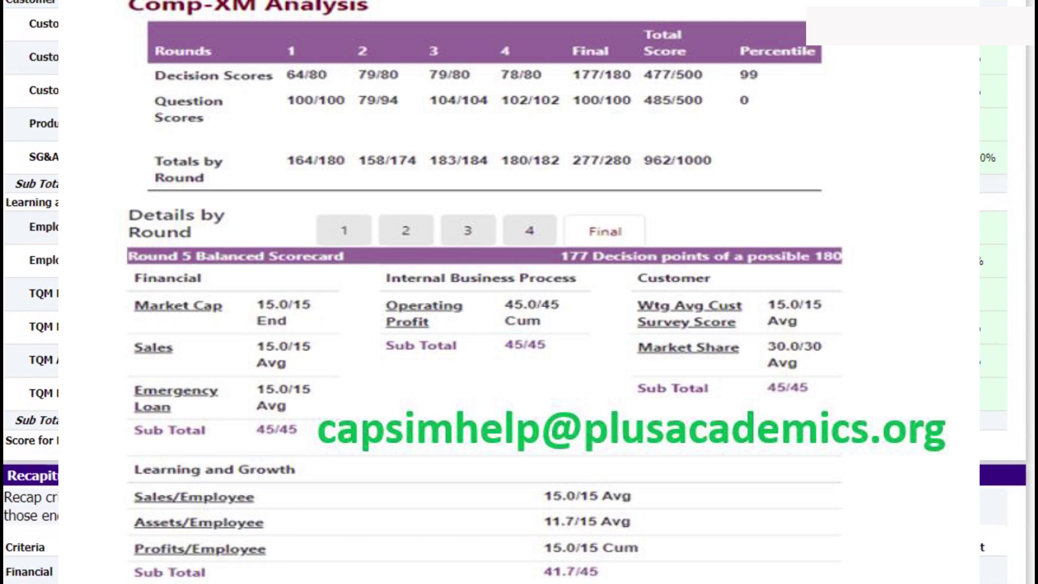
scroll(515, 291, "up", 8)
scroll(515, 292, "down", 10)
scroll(515, 292, "up", 10)
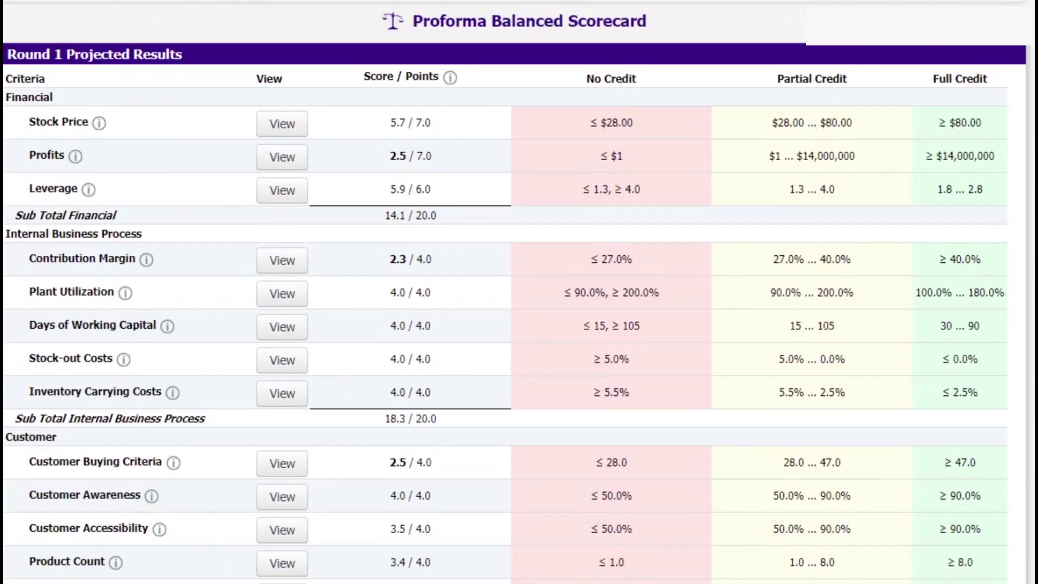